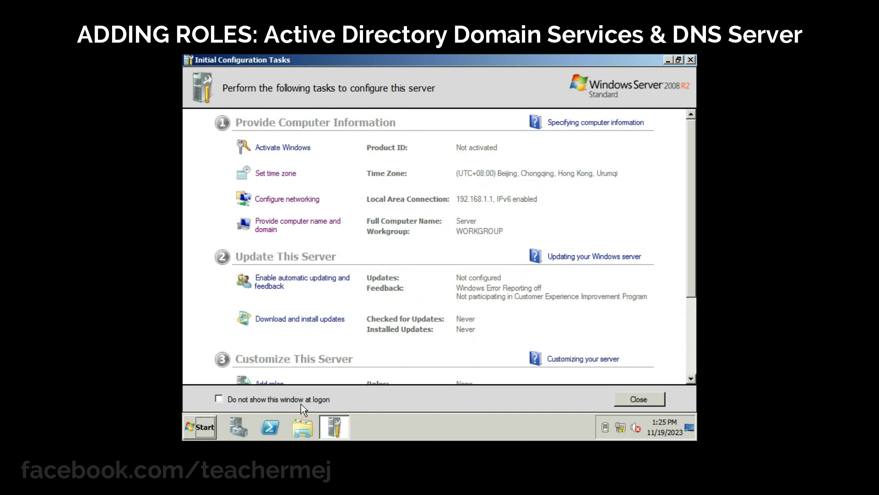
- Hide Initial Configuration Tasks at logon, confirm 0 of 17 roles installed, then minimize Server Manager
click(251, 399)
click(635, 397)
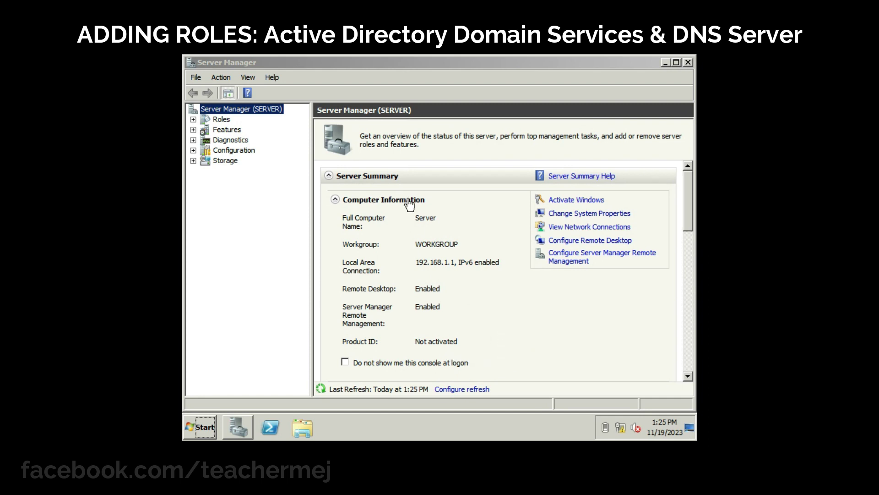
click(224, 119)
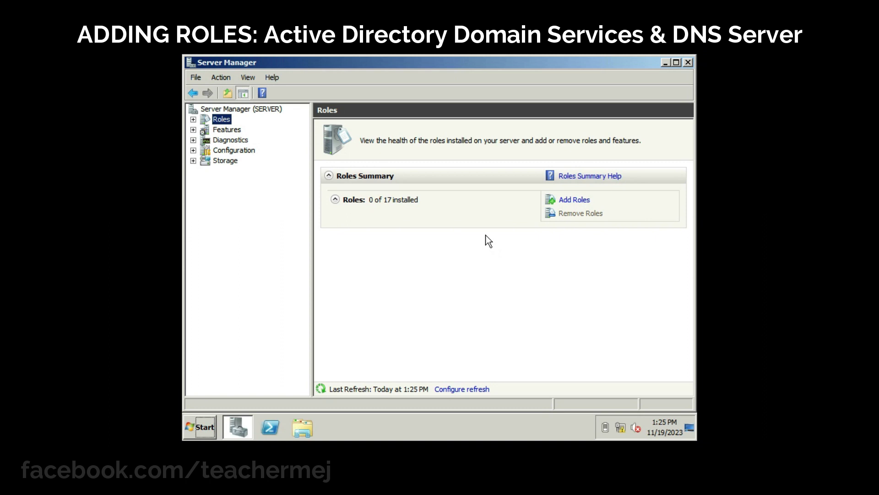
click(665, 62)
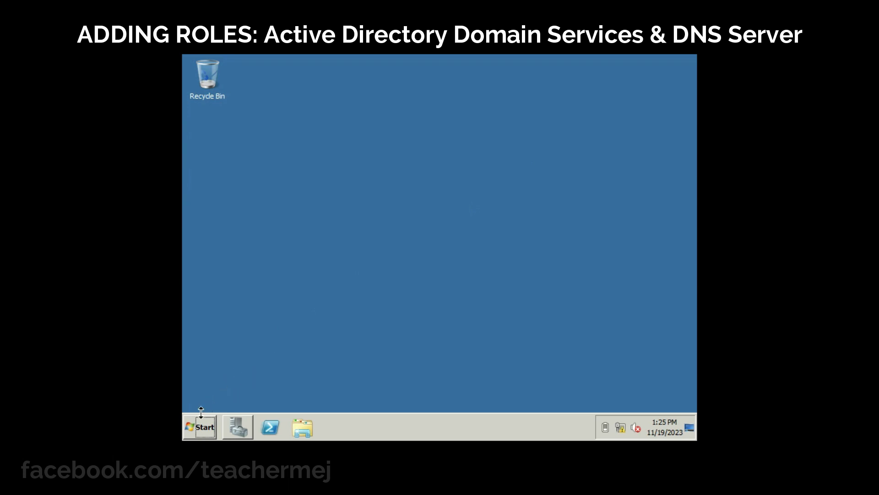
- Run dcpromo to launch the AD DS Installation Wizard and get past its Welcome page
click(200, 427)
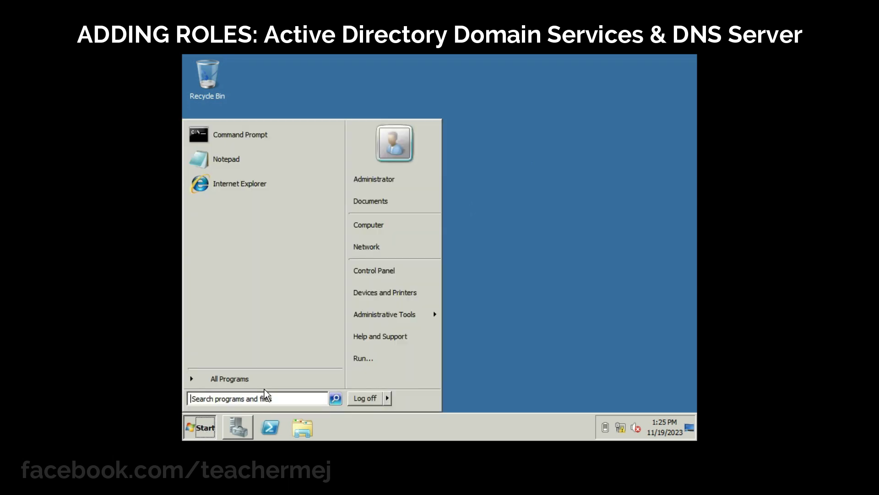
click(371, 360)
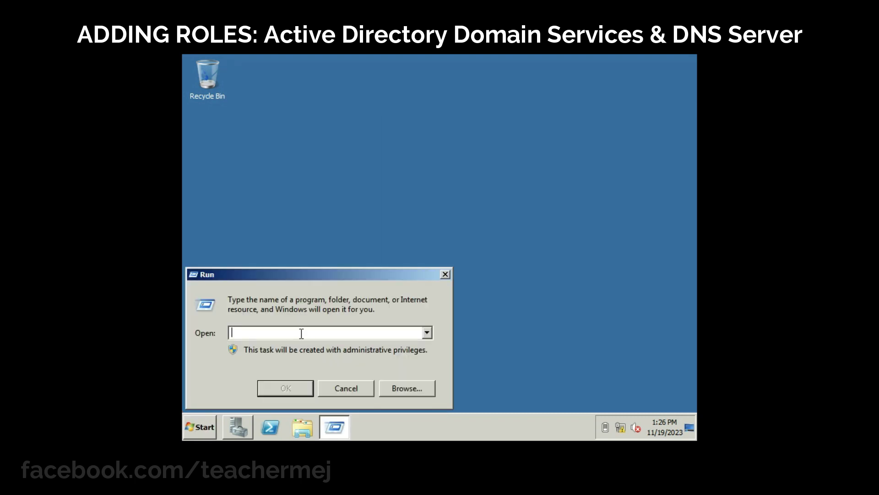
text(dcpromo)
click(284, 387)
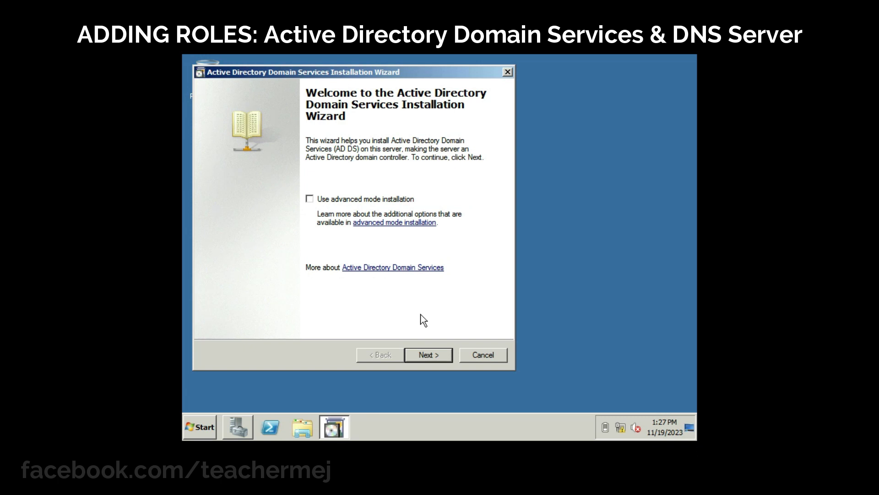
click(434, 355)
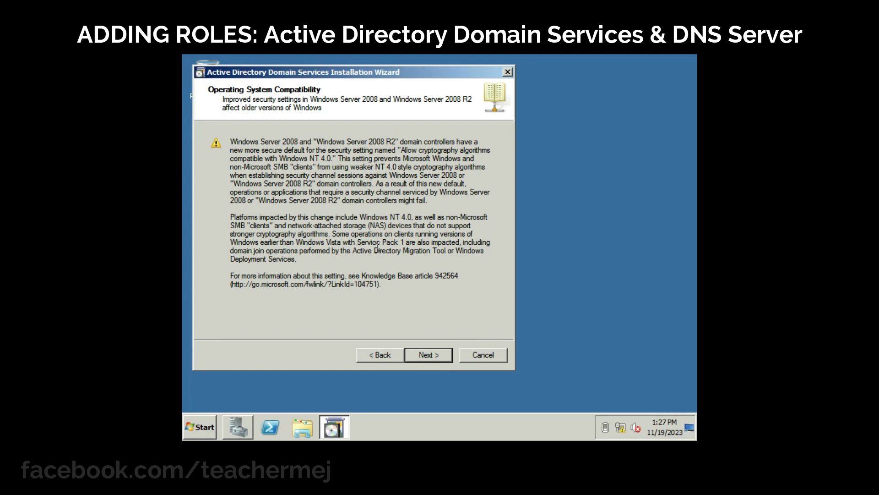
- Choose a new domain in a new forest with forest root domain name ict.local
click(441, 354)
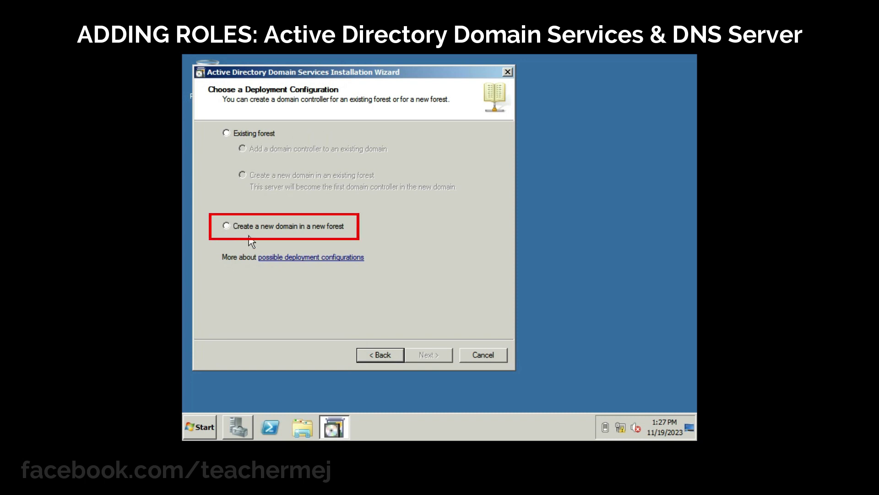
click(229, 227)
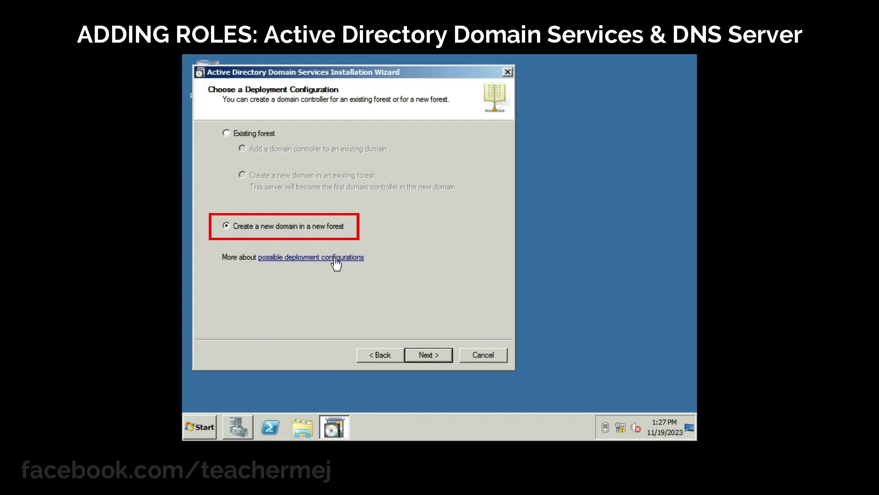
click(438, 356)
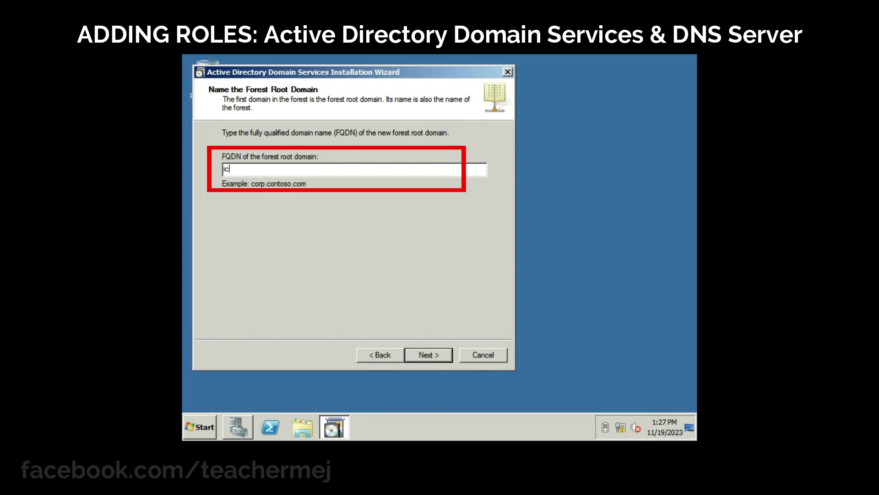
text(t.local)
click(424, 355)
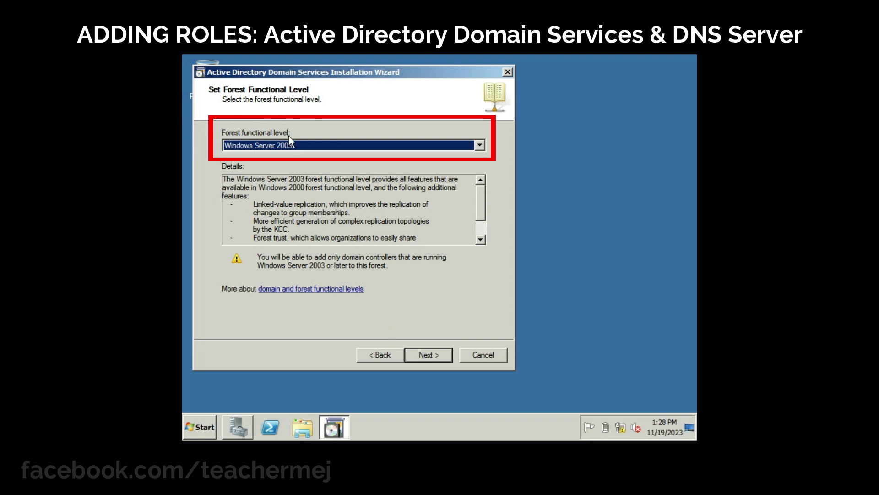
- Set the forest functional level to Windows Server 2008 R2, keep DNS server, and accept the delegation warning
click(309, 144)
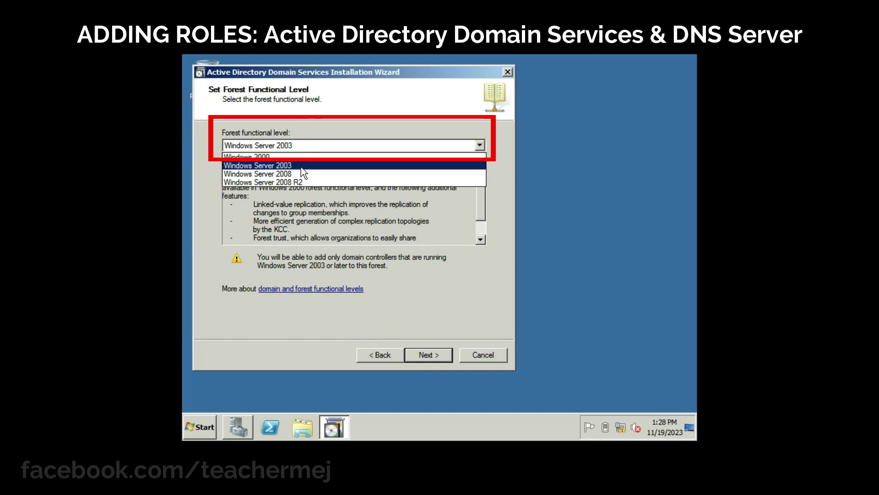
click(302, 182)
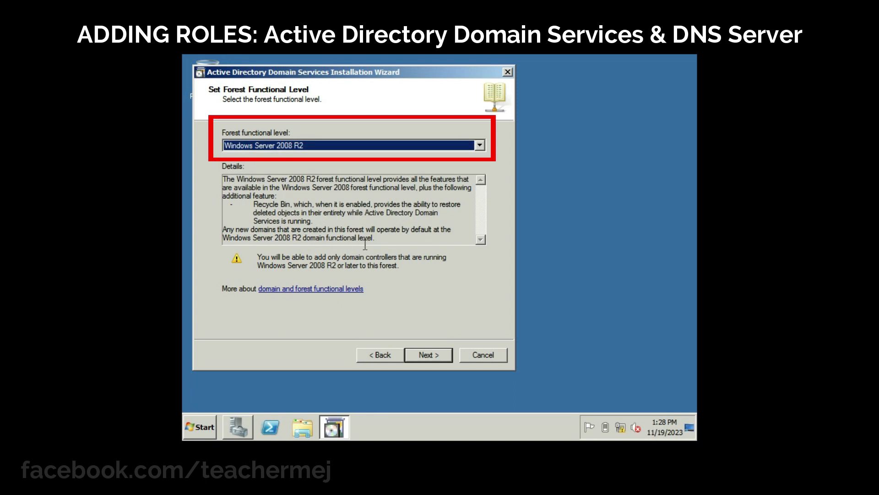
click(438, 360)
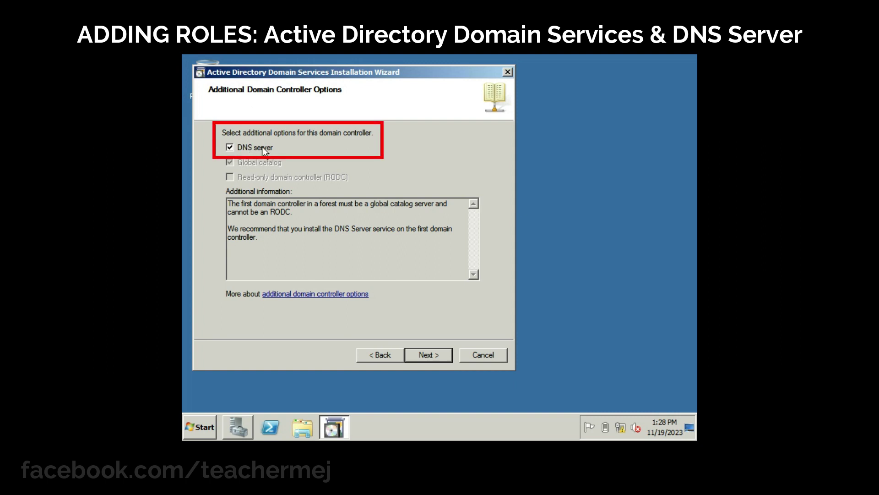
click(425, 355)
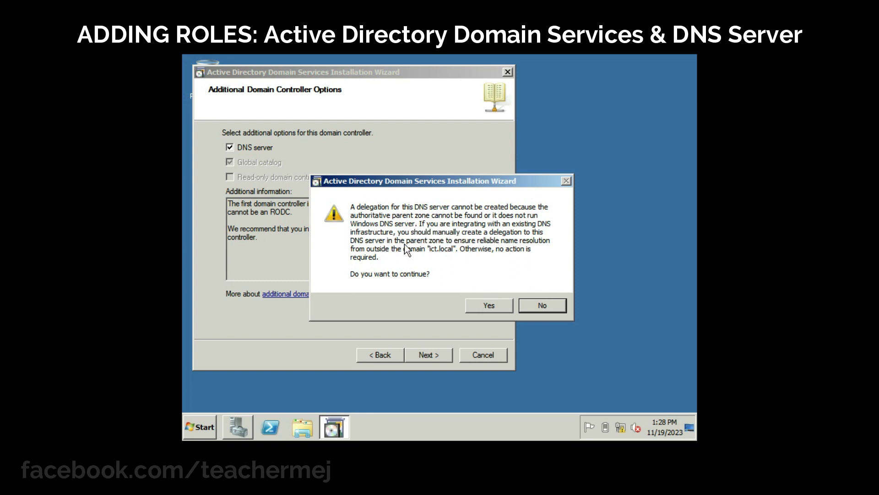
click(488, 306)
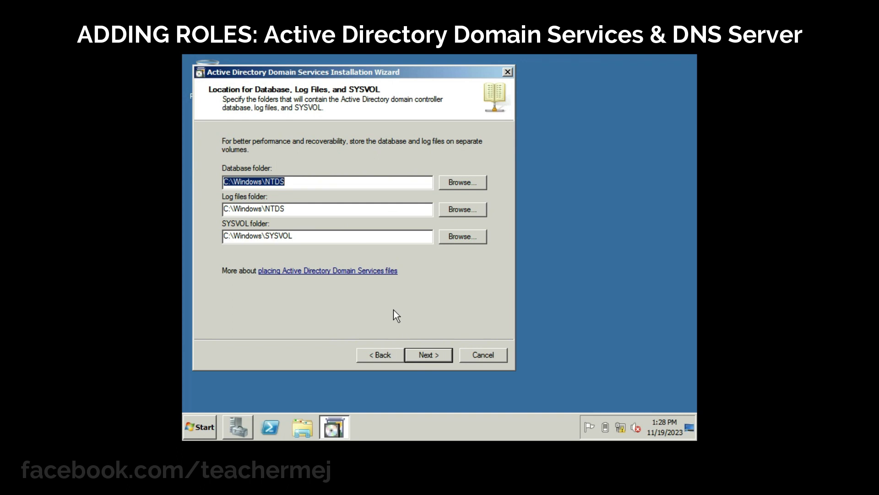
- Keep the default database, log and SYSVOL folders, then enter and confirm the DSRM password
click(428, 355)
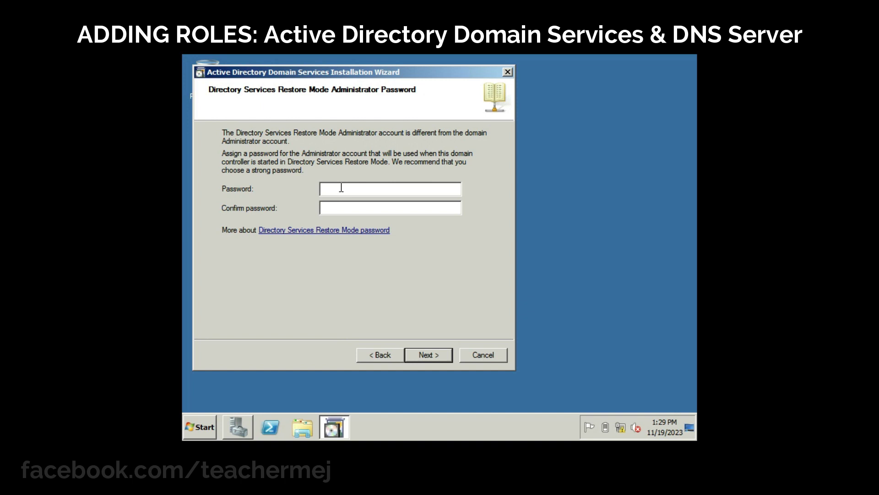
text(•••••)
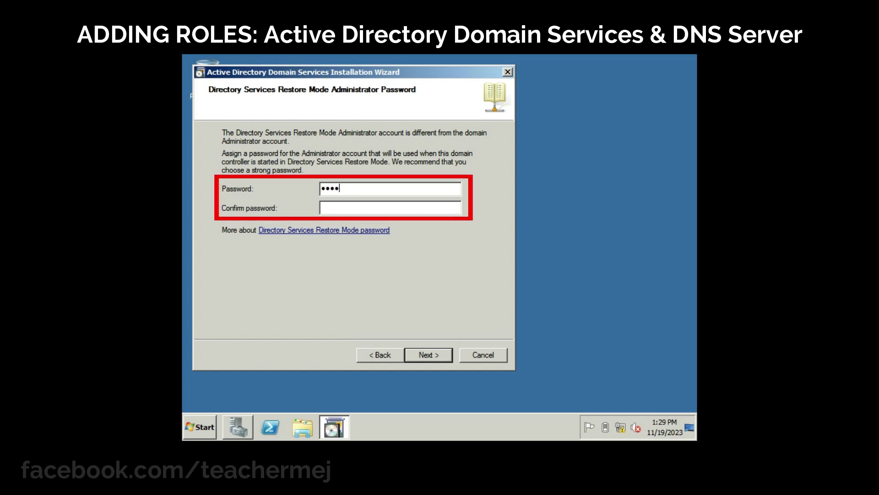
text(•••••••••••••••••••••••)
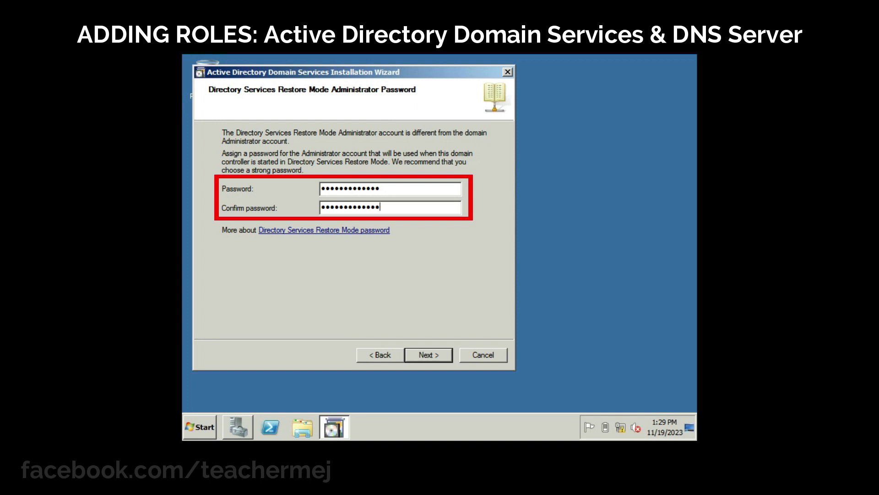
click(425, 355)
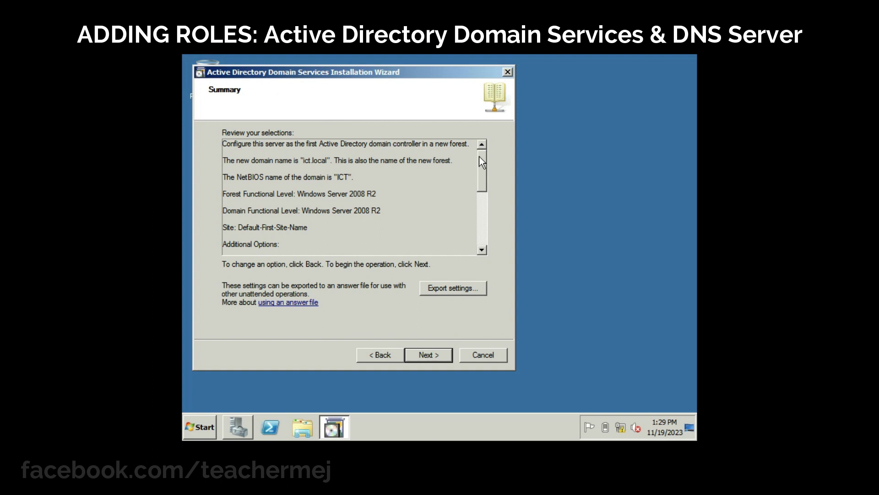
- Review the ict.local summary, start the AD DS configuration, and tick Reboot on completion
drag(482, 155, 480, 215)
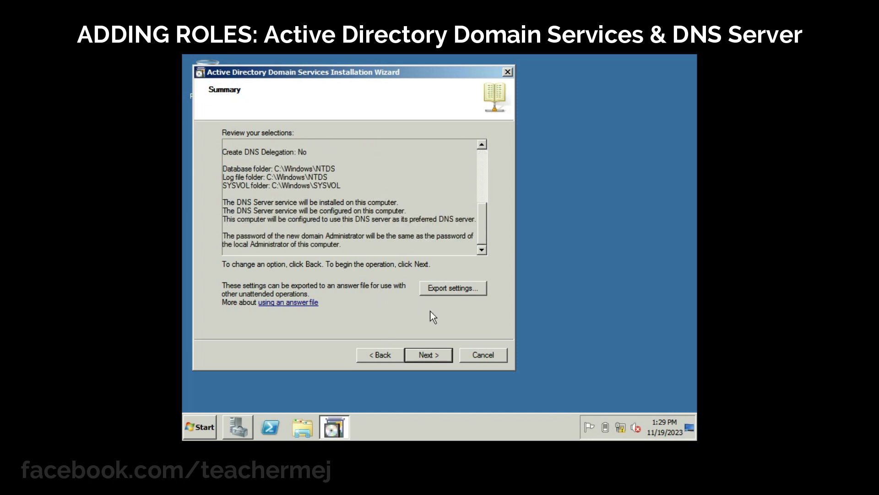
click(449, 355)
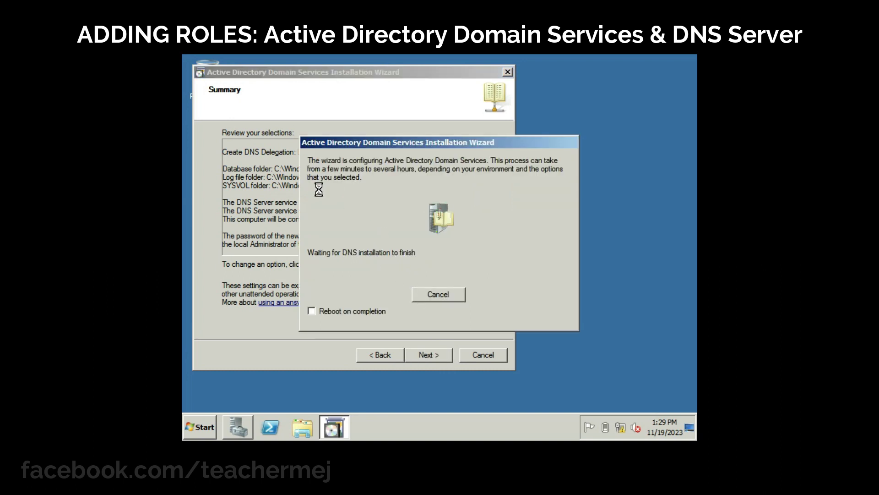
click(311, 311)
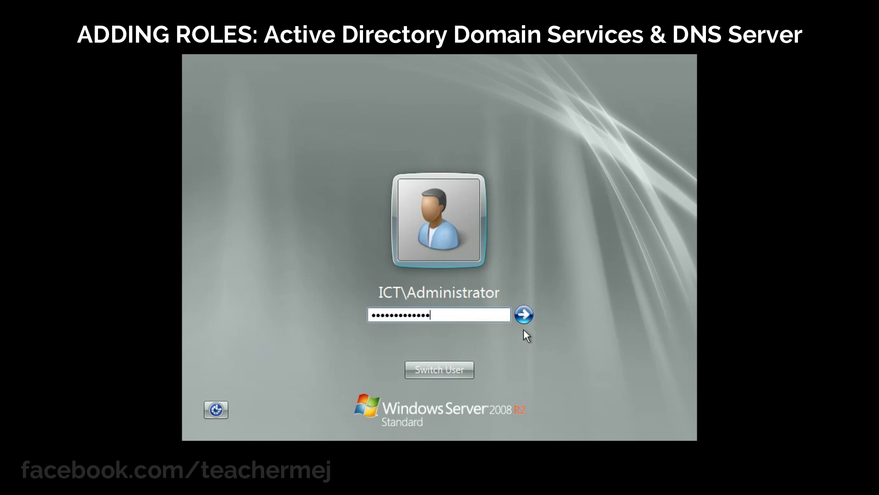
- Log on as ICT\Administrator after the reboot
click(525, 318)
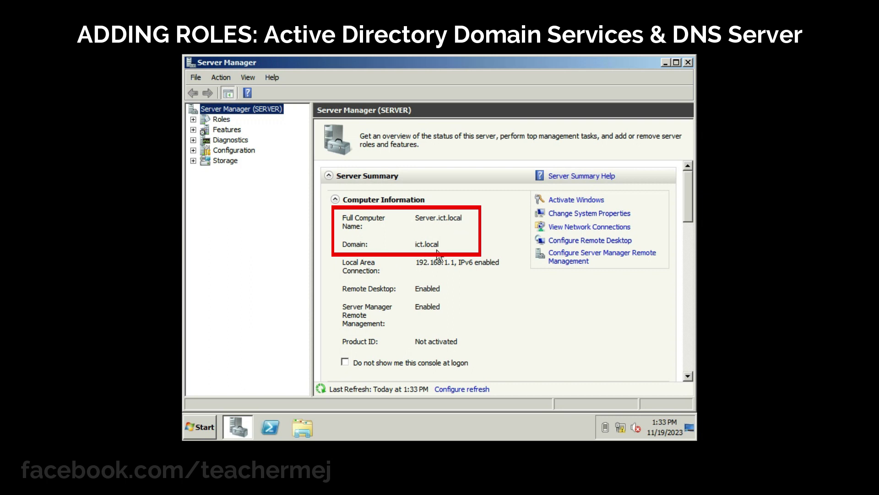
- Show the Roles summary listing Active Directory Domain Services and DNS Server (2 of 17)
click(221, 120)
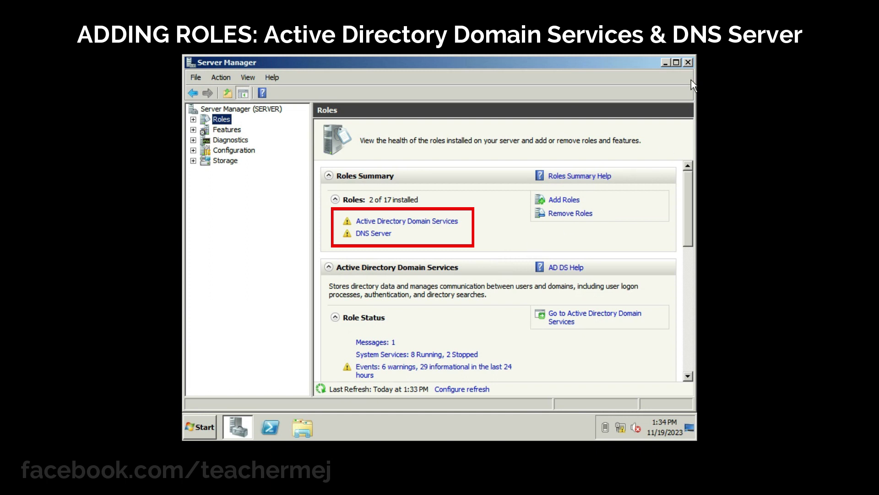
- Close Server Manager and open Computer's system properties to confirm the domain ict.local
click(688, 63)
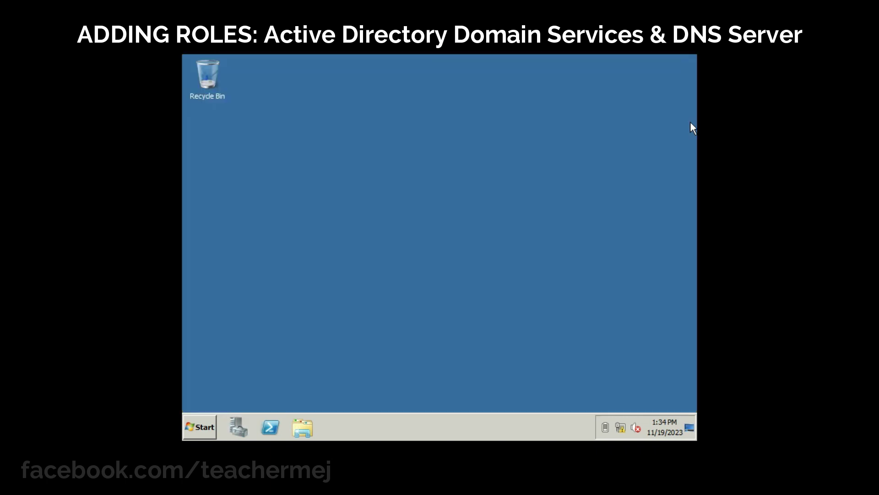
click(193, 432)
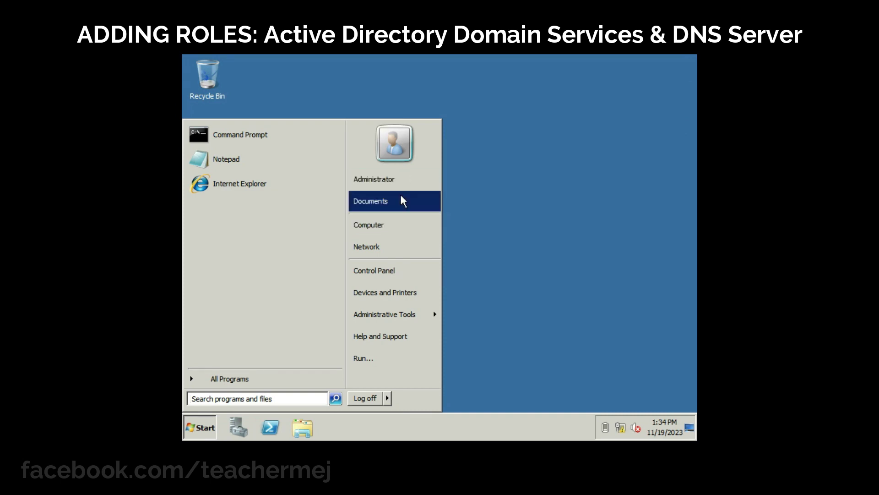
click(410, 232)
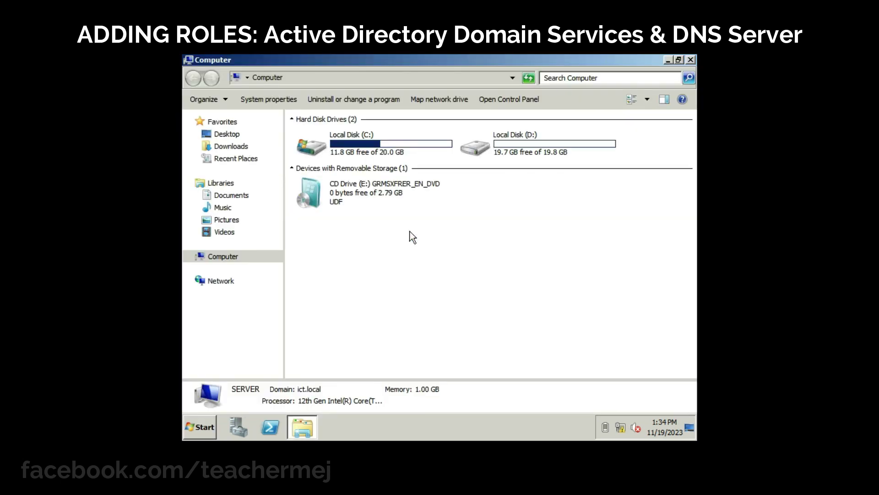
right_click(224, 256)
click(273, 379)
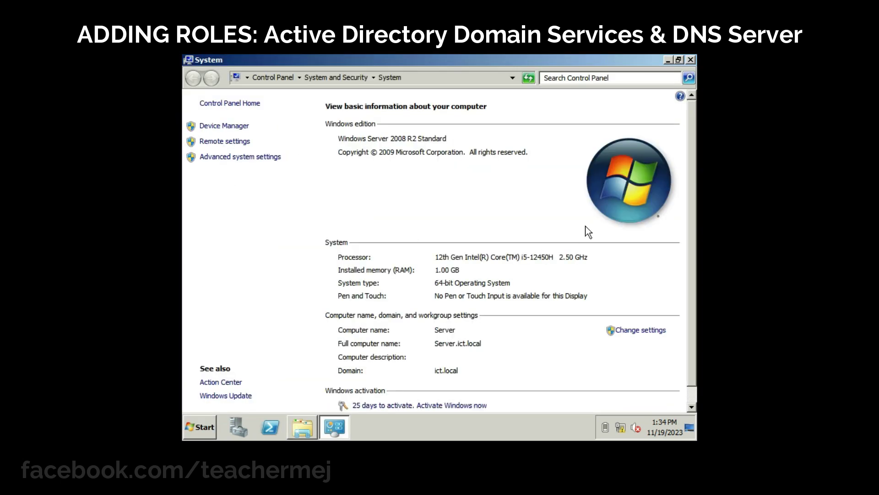
scroll(695, 161, down, 1)
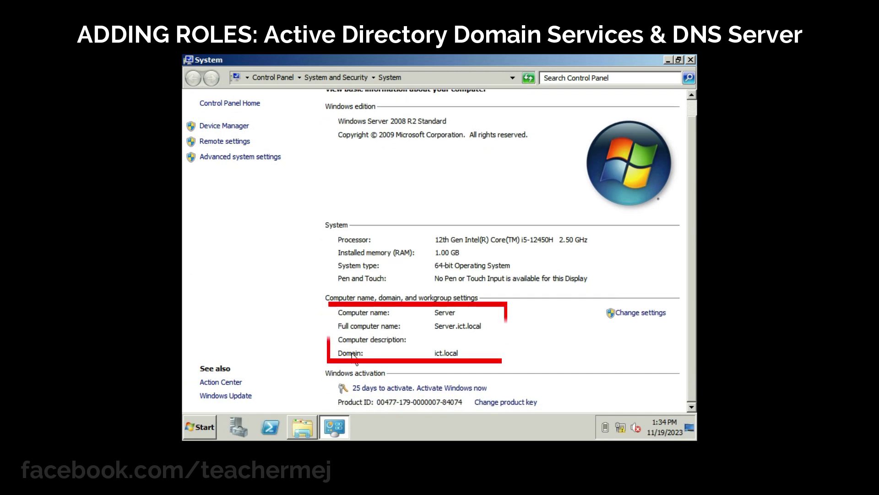